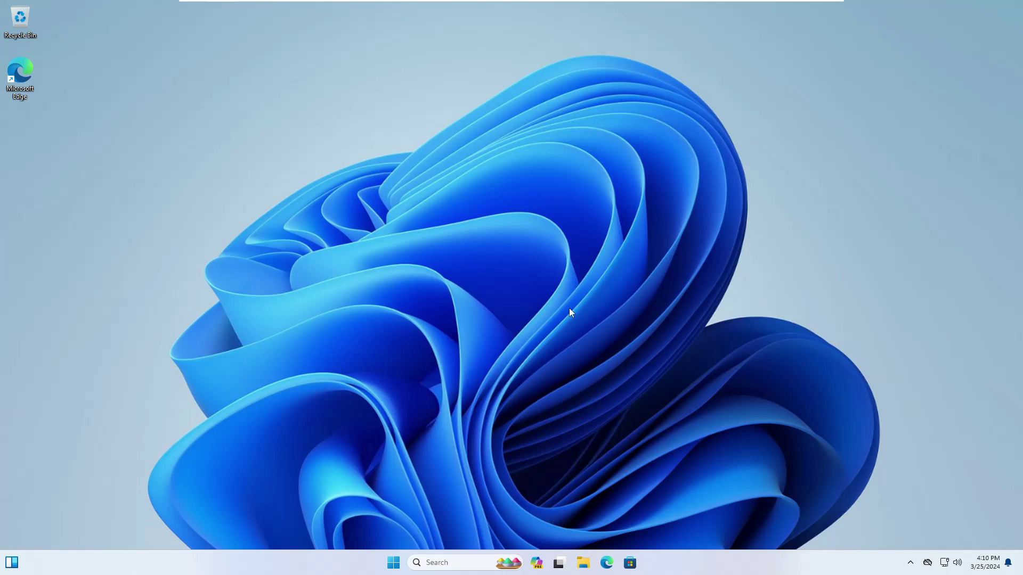
# - Check Quick Settings for a Wi-Fi tile, then bring up the Start button's system shortcuts menu
pyautogui.click(944, 563)
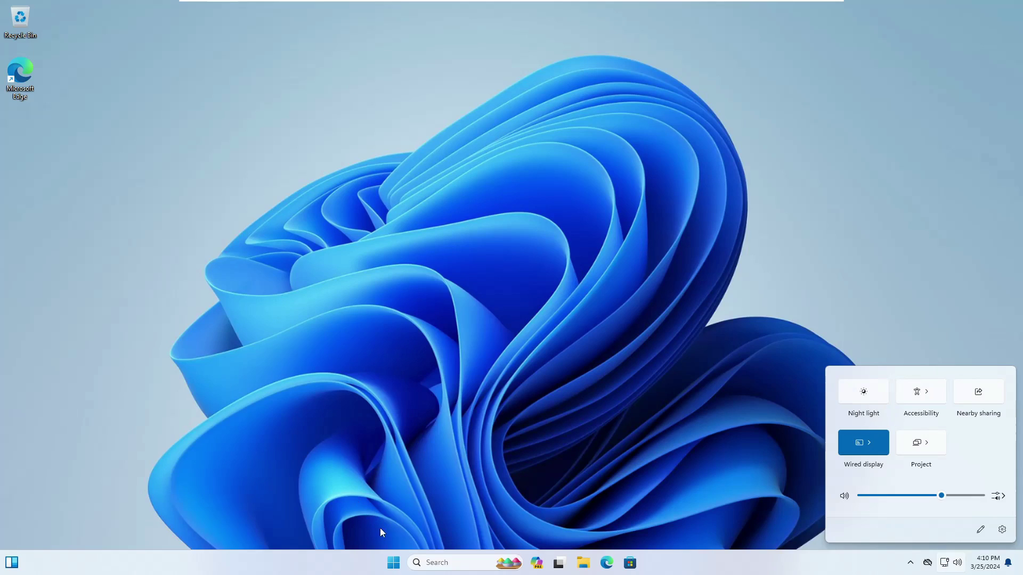
pyautogui.rightClick(394, 563)
# - Open Network Connections, confirm Network & internet lists only Ethernet0 connected, and close Settings
pyautogui.click(391, 448)
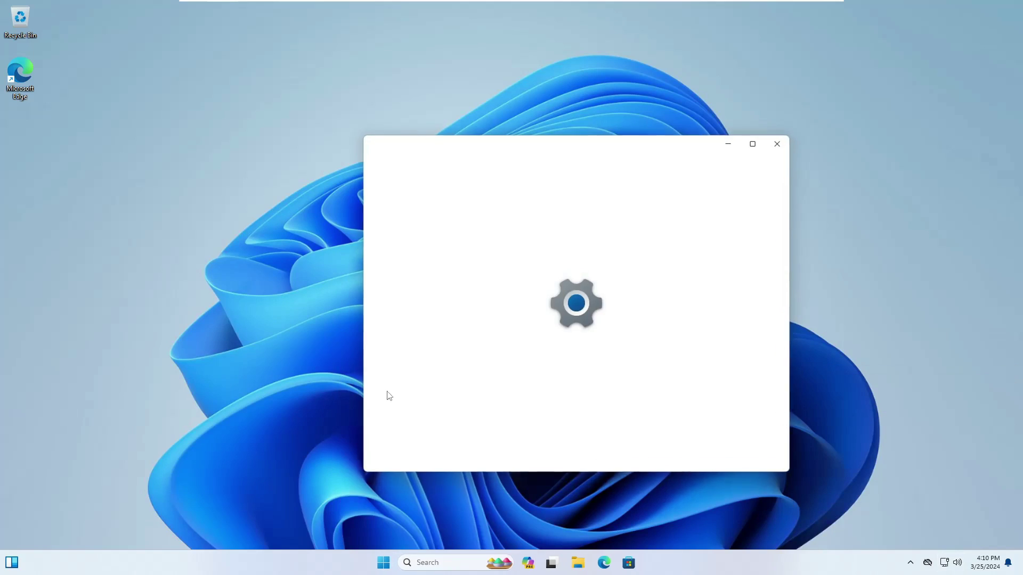
pyautogui.click(276, 288)
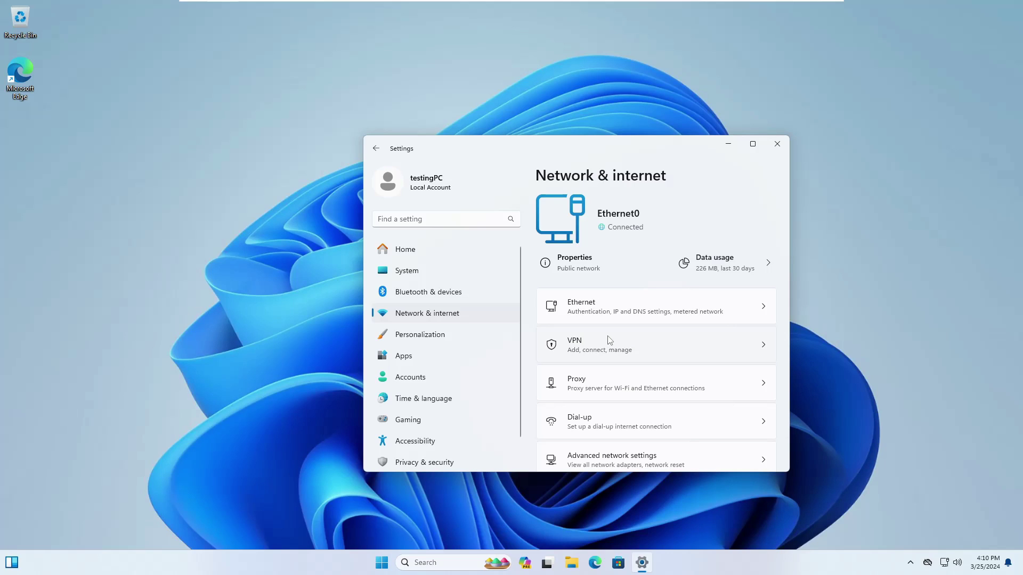
pyautogui.click(777, 144)
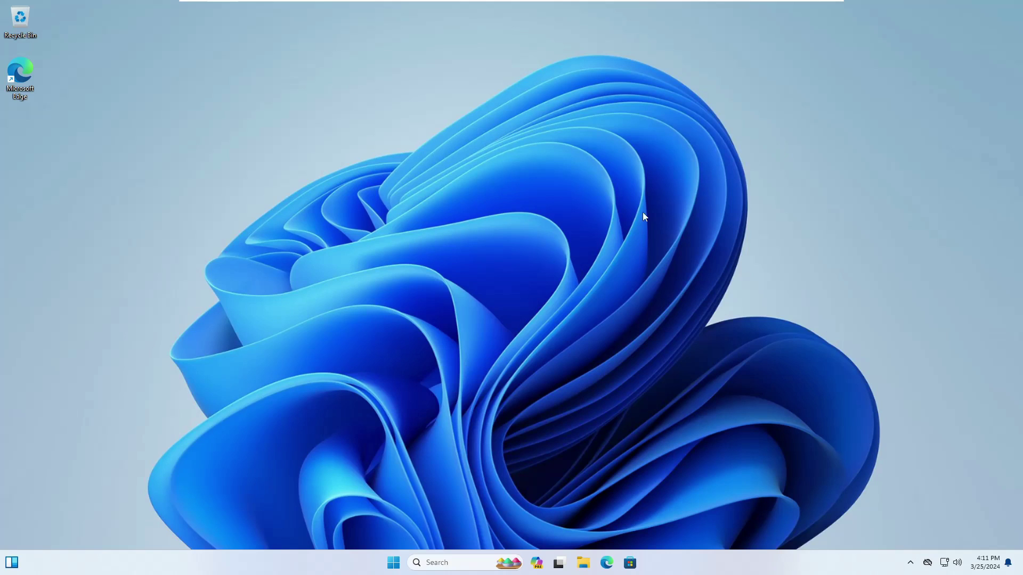
# - Run ping 127.0.0.1 in an administrator Command Prompt, getting 4 replies with 0% loss
pyautogui.click(440, 554)
pyautogui.write('cmd')
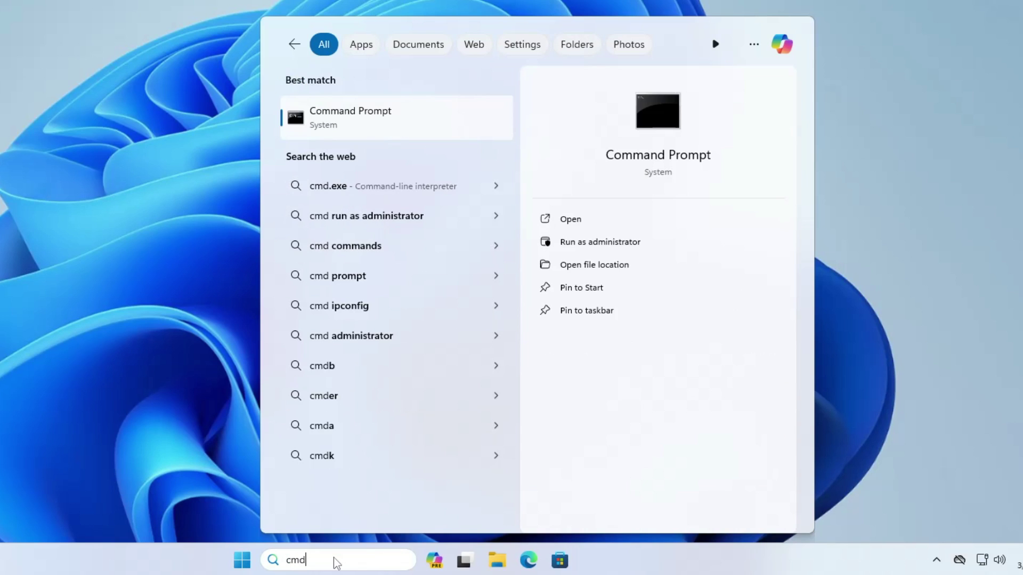
pyautogui.rightClick(398, 135)
pyautogui.click(439, 150)
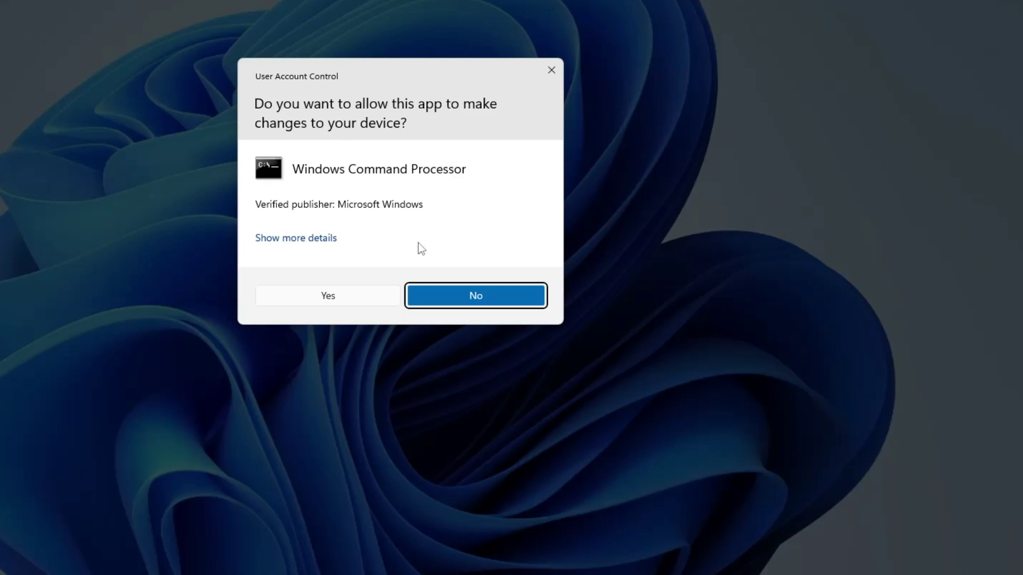
pyautogui.click(359, 293)
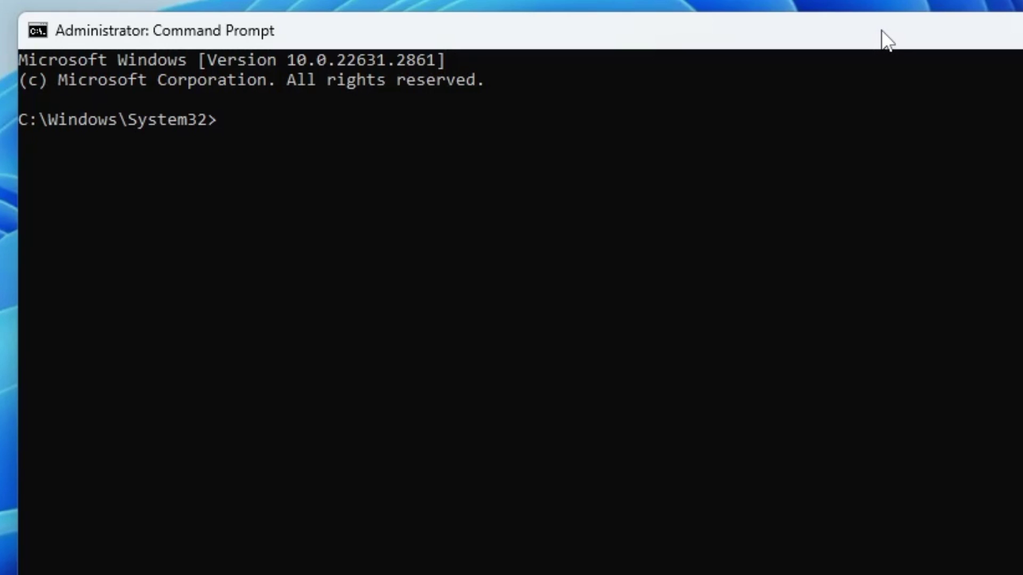
pyautogui.write('ping 12')
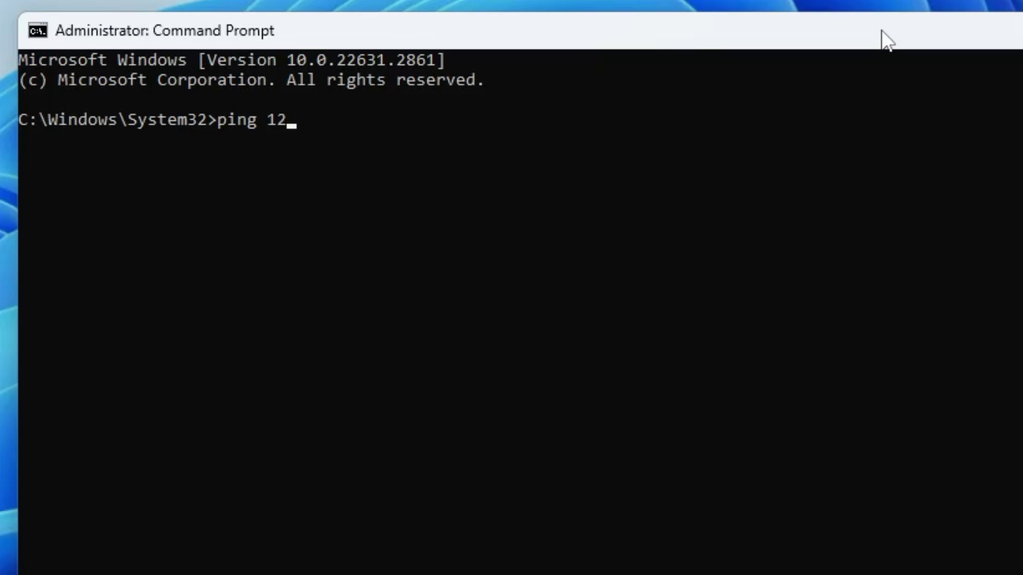
pyautogui.write('7.0.0.1')
pyautogui.press('Return')
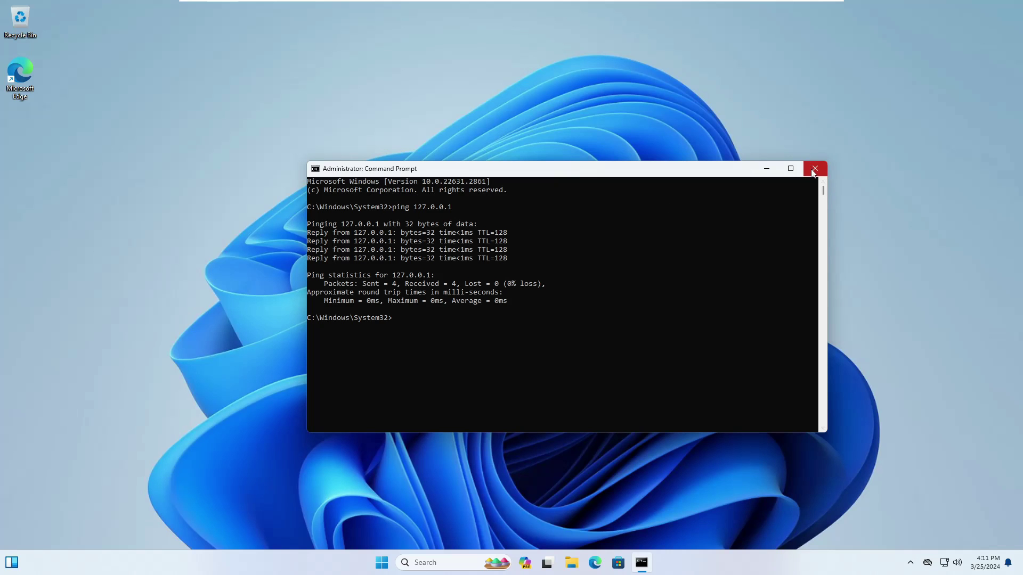
pyautogui.click(814, 172)
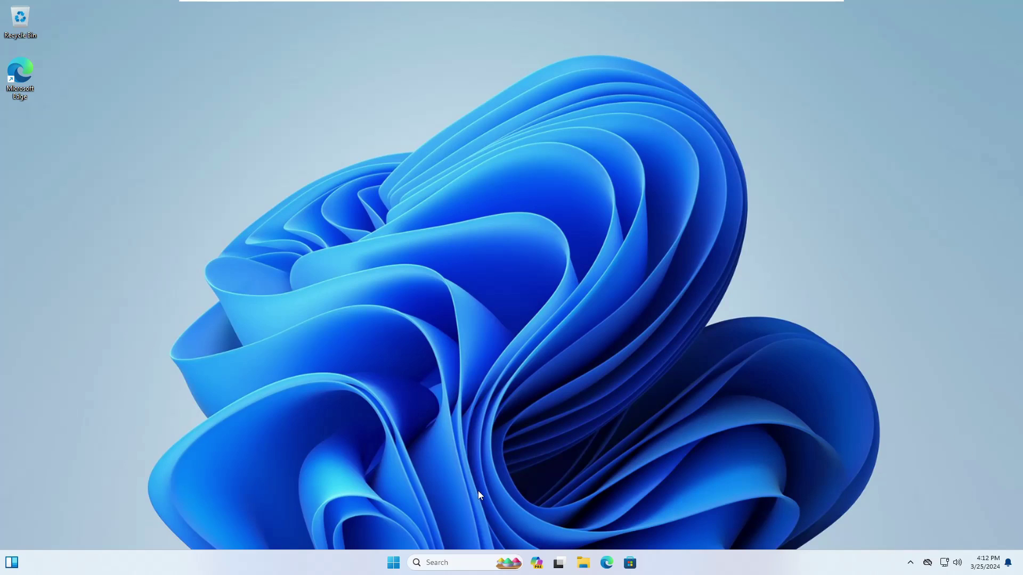
# - Search for and launch the Services console
pyautogui.click(454, 563)
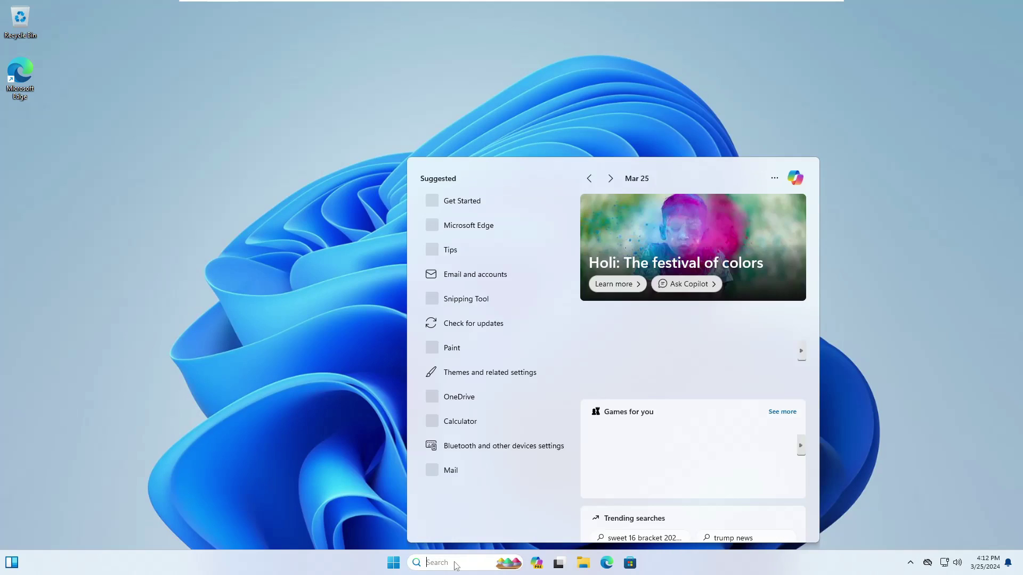
pyautogui.write('settingservi')
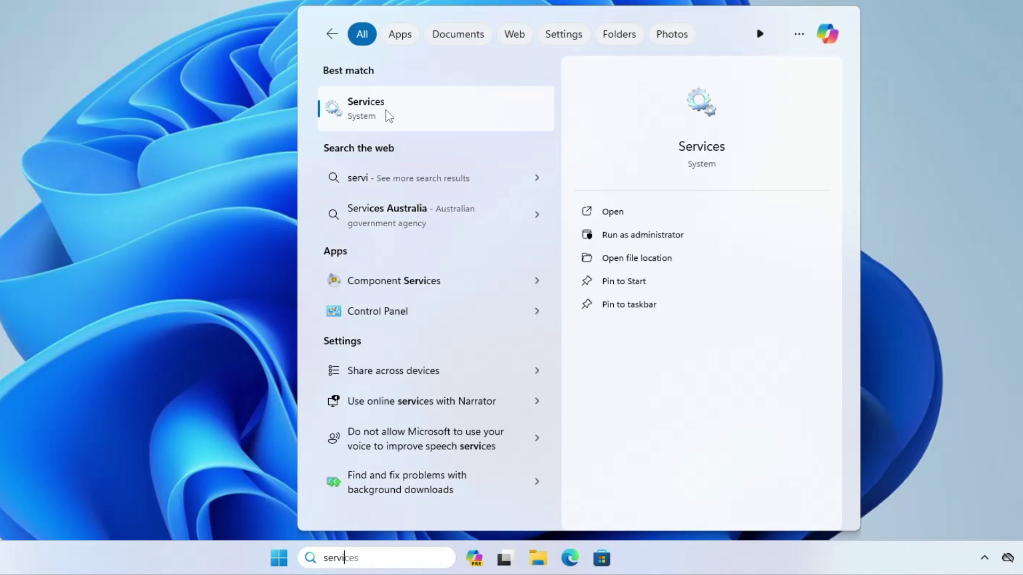
pyautogui.click(385, 112)
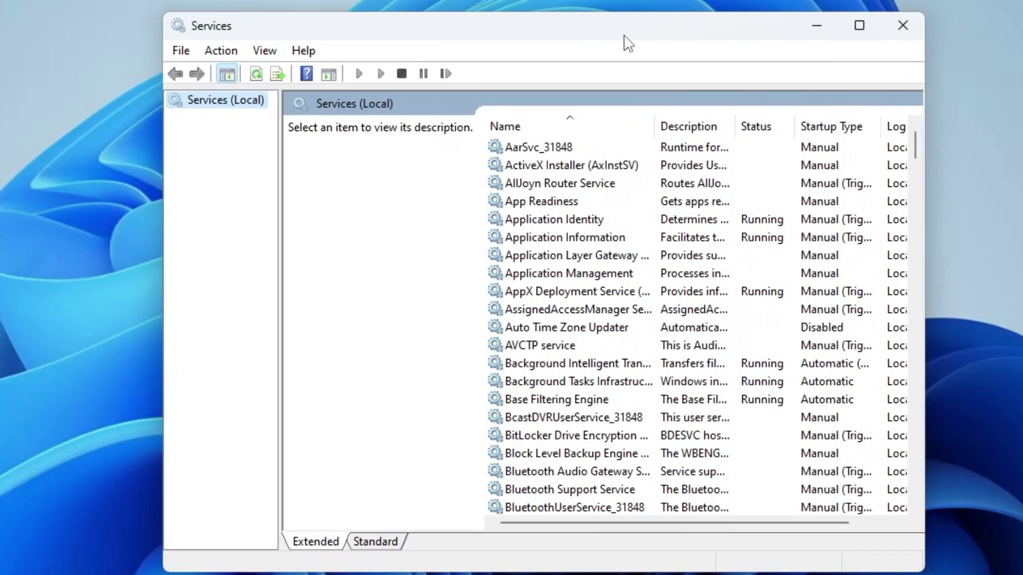
# - Browse the services list to WLAN AutoConfig and check it is Running with Automatic startup
pyautogui.click(556, 252)
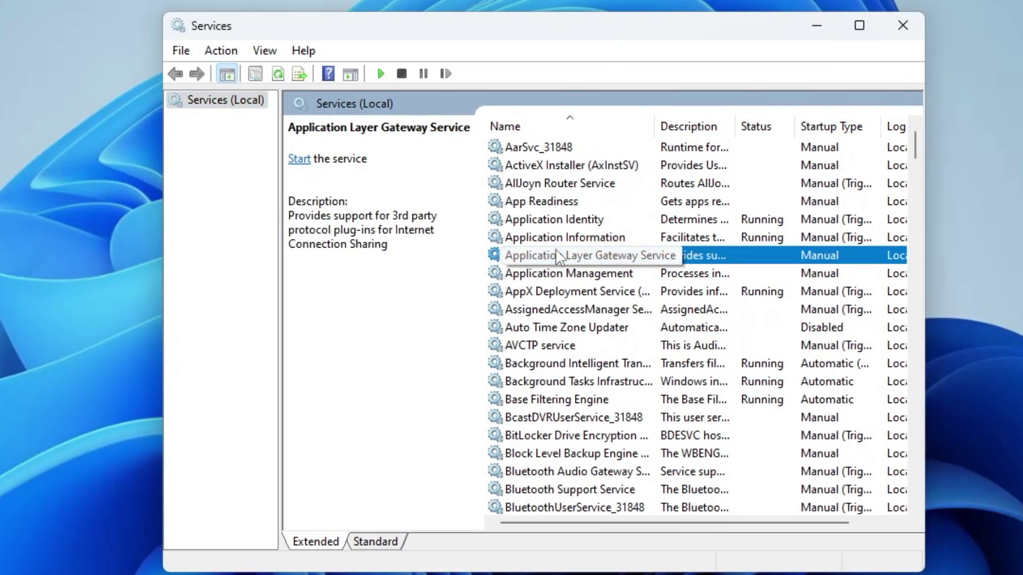
pyautogui.press('Up')
pyautogui.press('Up')
pyautogui.press('Up')
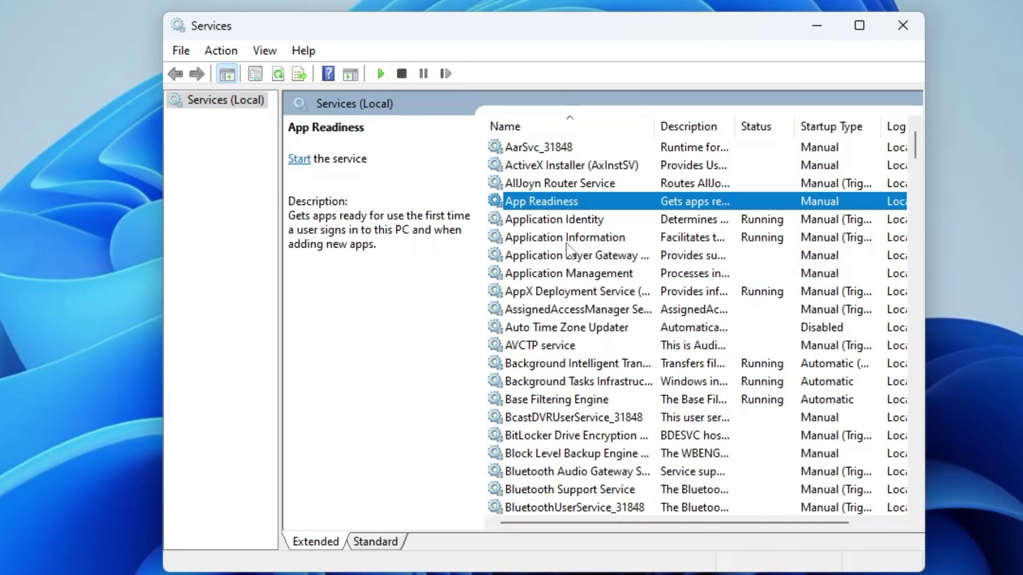
pyautogui.click(569, 237)
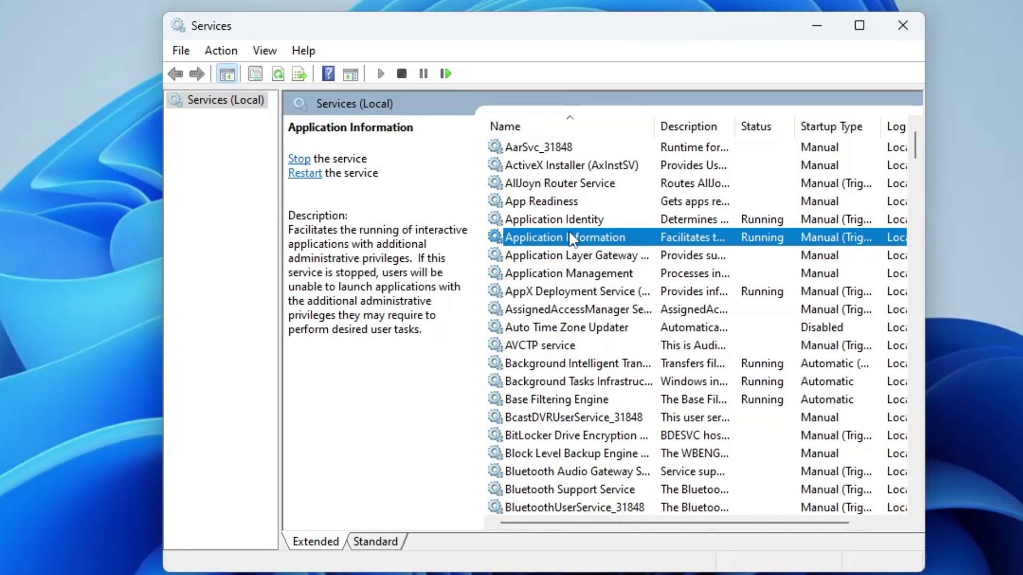
pyautogui.press('w')
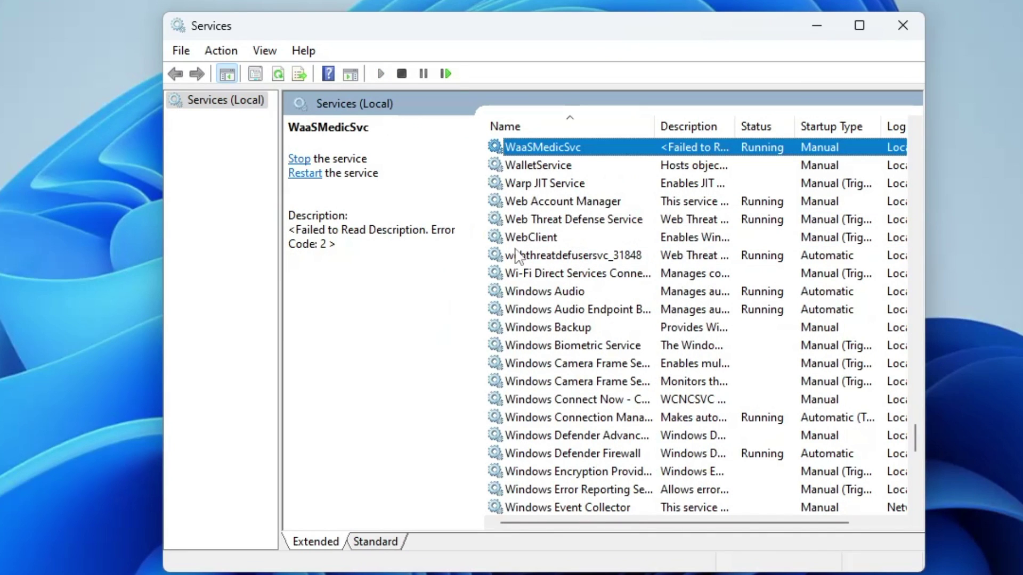
pyautogui.scroll(-5, 519, 407)
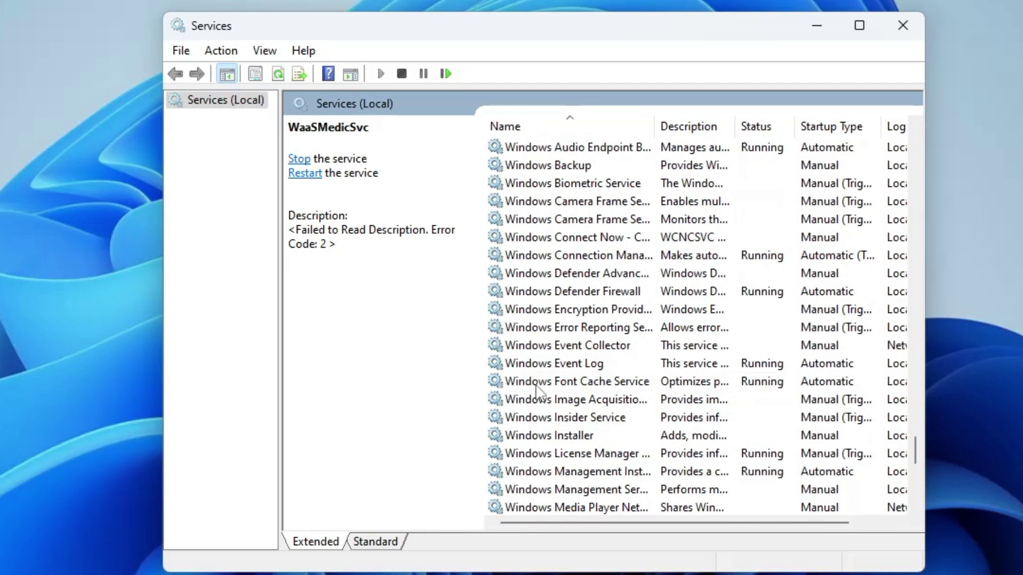
pyautogui.scroll(-7, 536, 390)
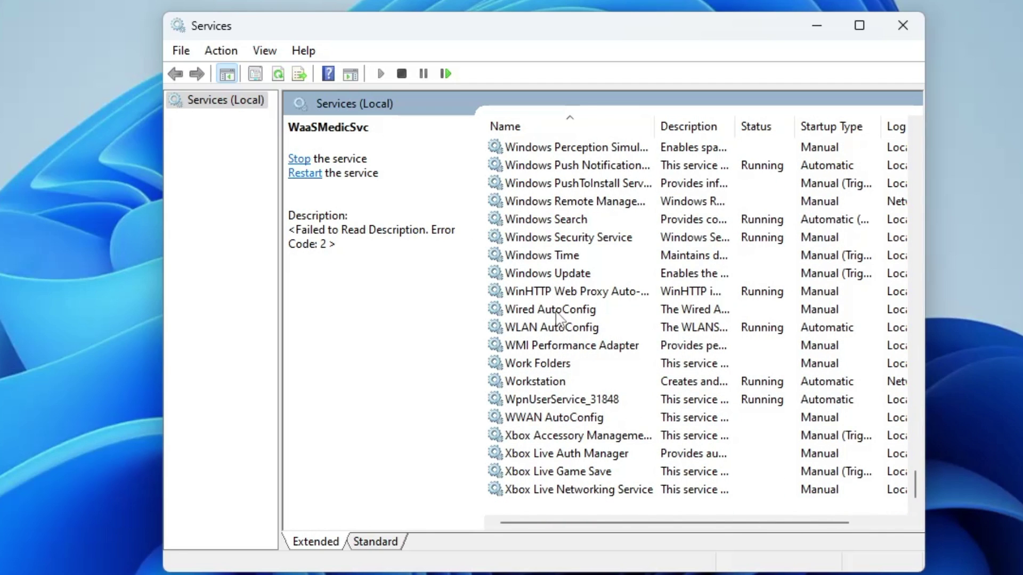
pyautogui.click(539, 329)
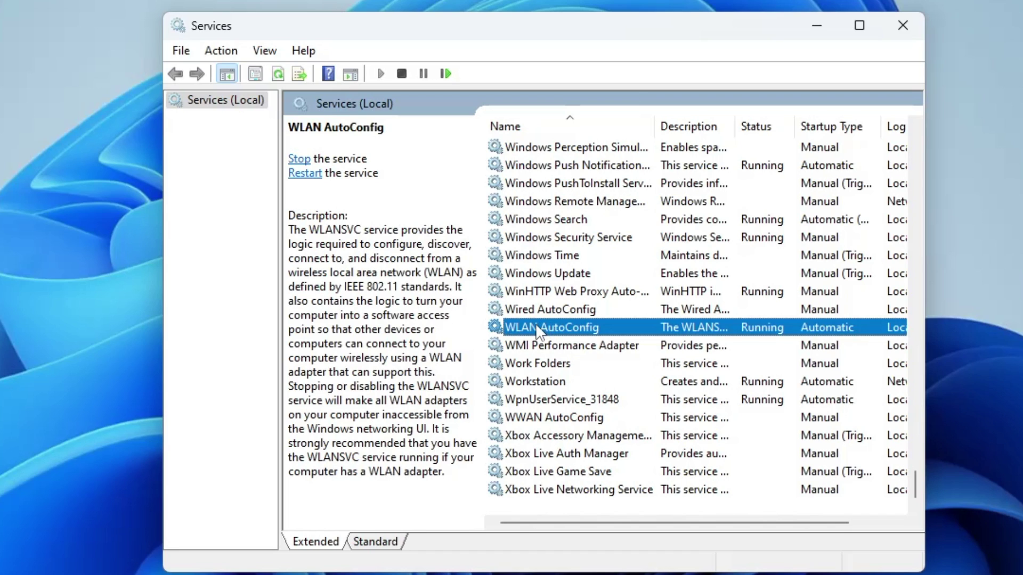
# - Stop and restart WLAN AutoConfig with startup type Automatic, then apply and confirm with OK
pyautogui.doubleClick(545, 331)
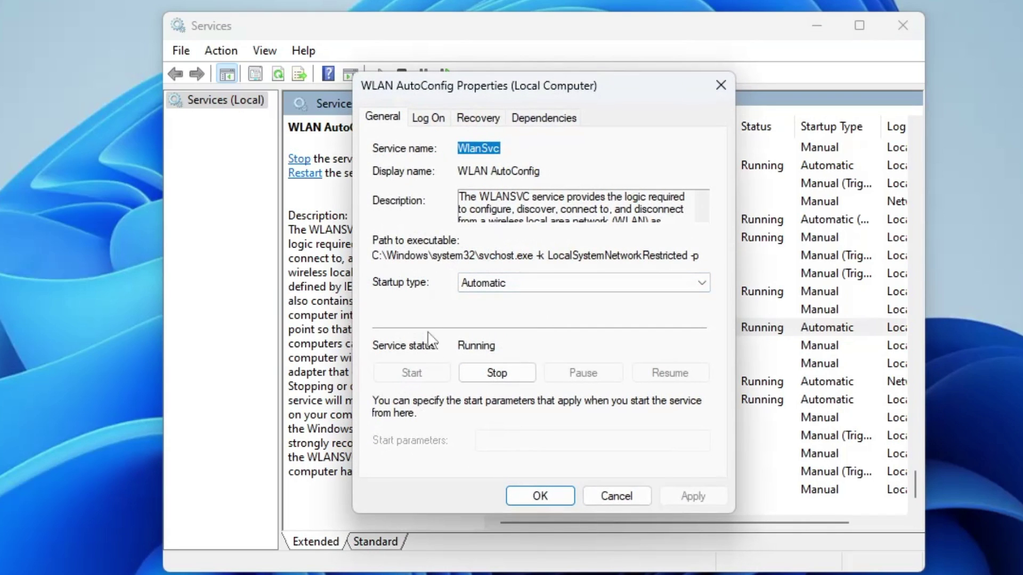
pyautogui.click(479, 289)
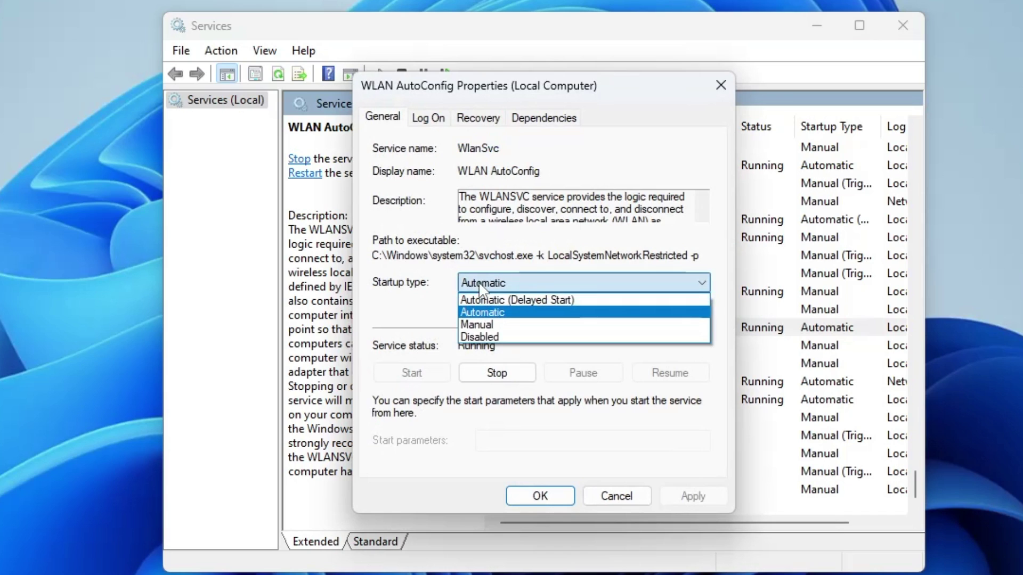
pyautogui.click(471, 315)
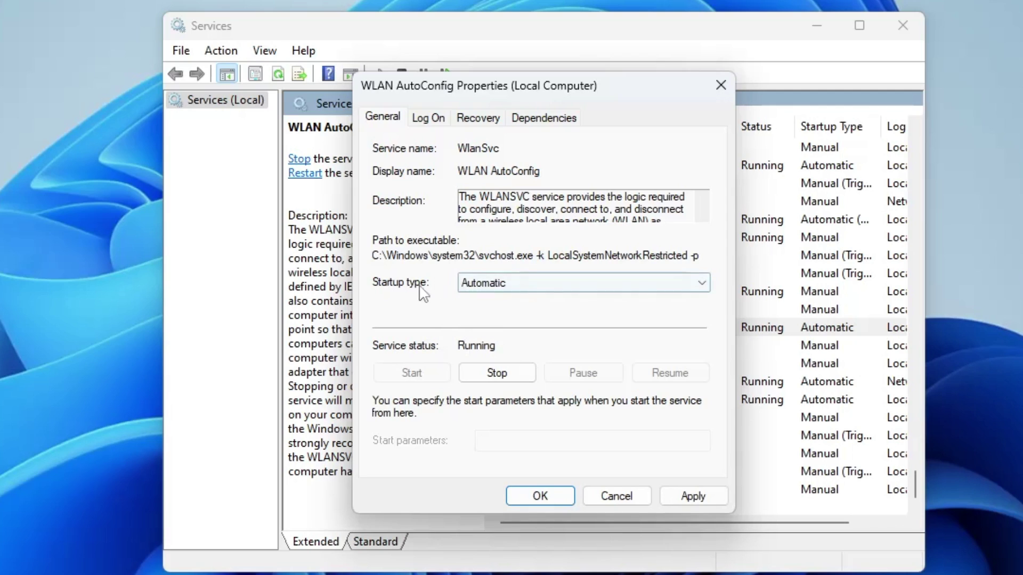
pyautogui.click(485, 376)
pyautogui.click(417, 373)
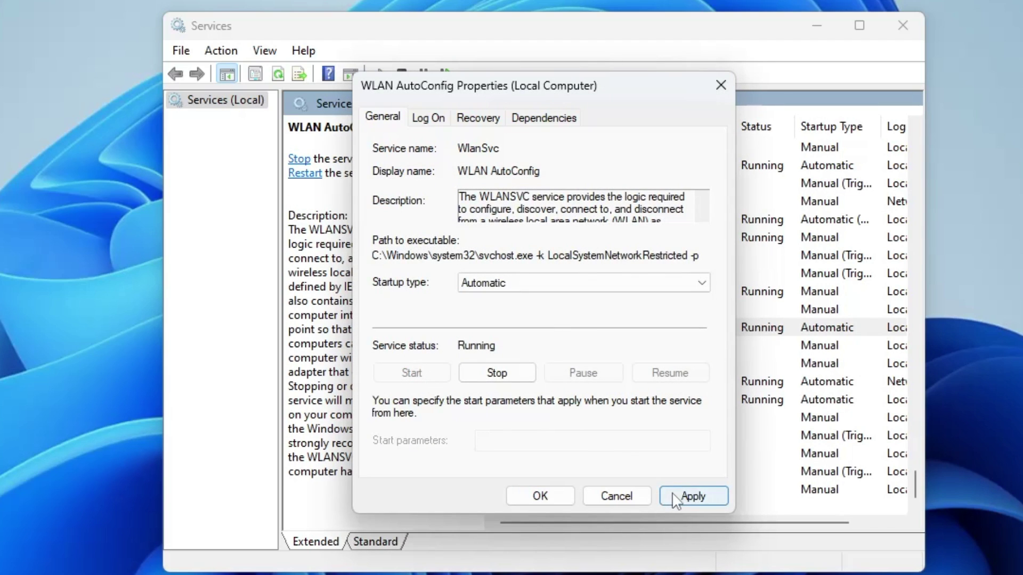
pyautogui.click(676, 500)
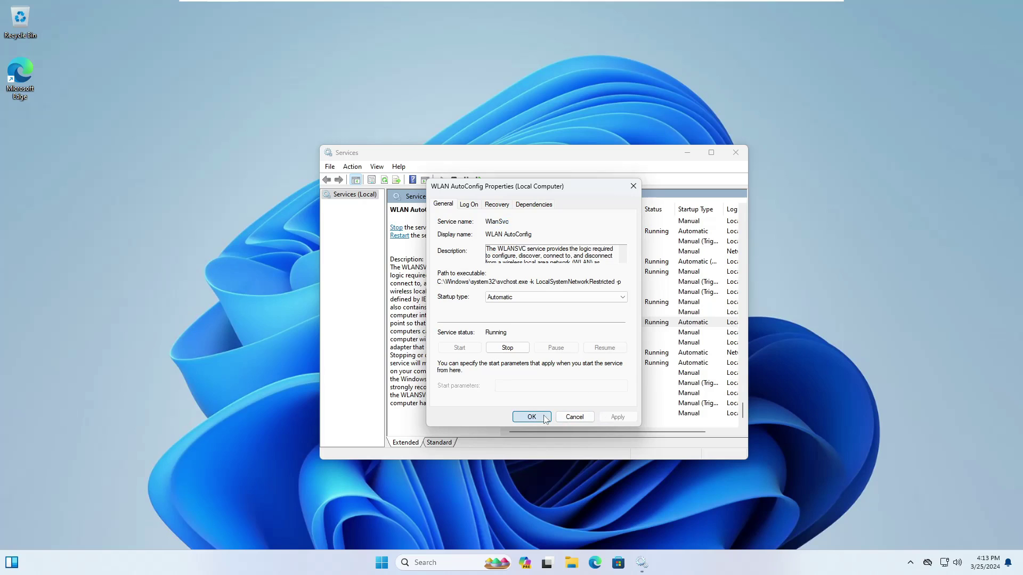
pyautogui.click(540, 496)
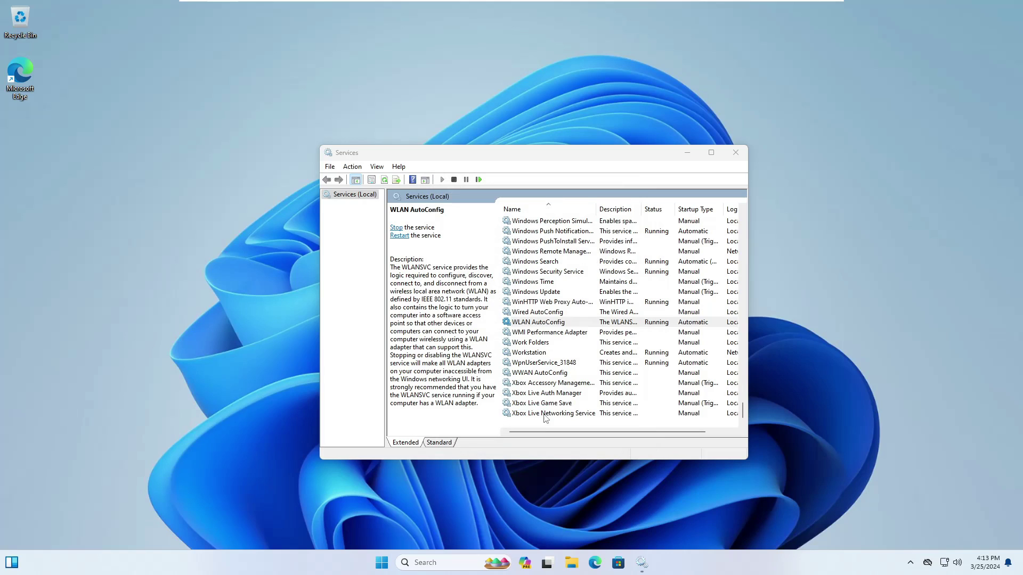
# - Launch Device Manager from the Start button's Win+X menu
pyautogui.click(737, 154)
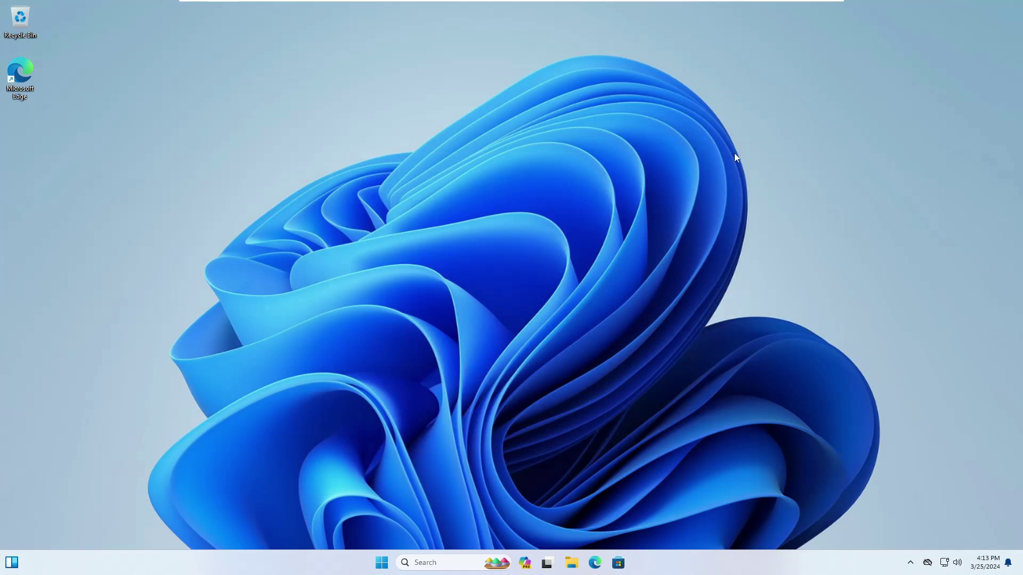
pyautogui.rightClick(395, 568)
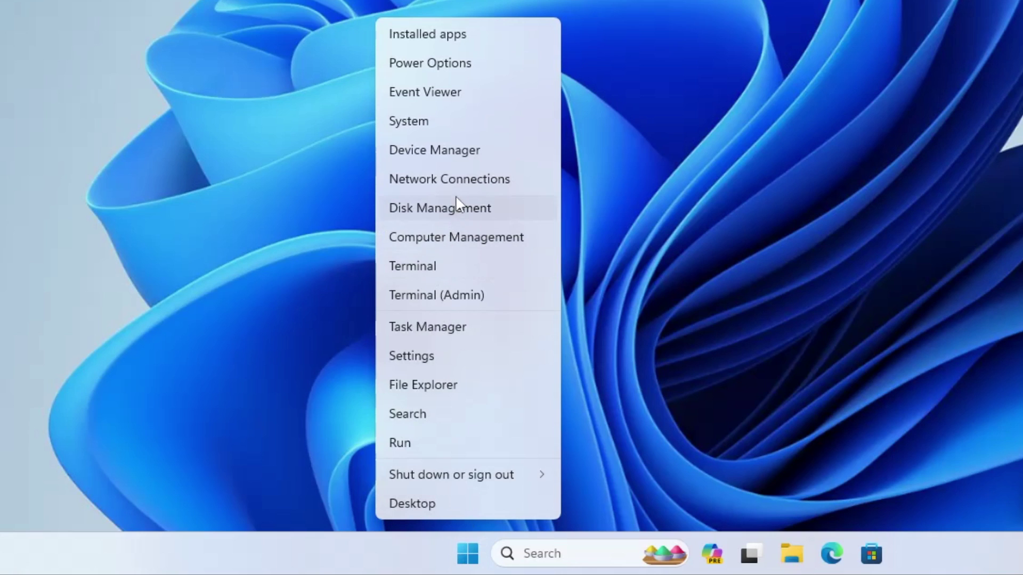
pyautogui.click(460, 152)
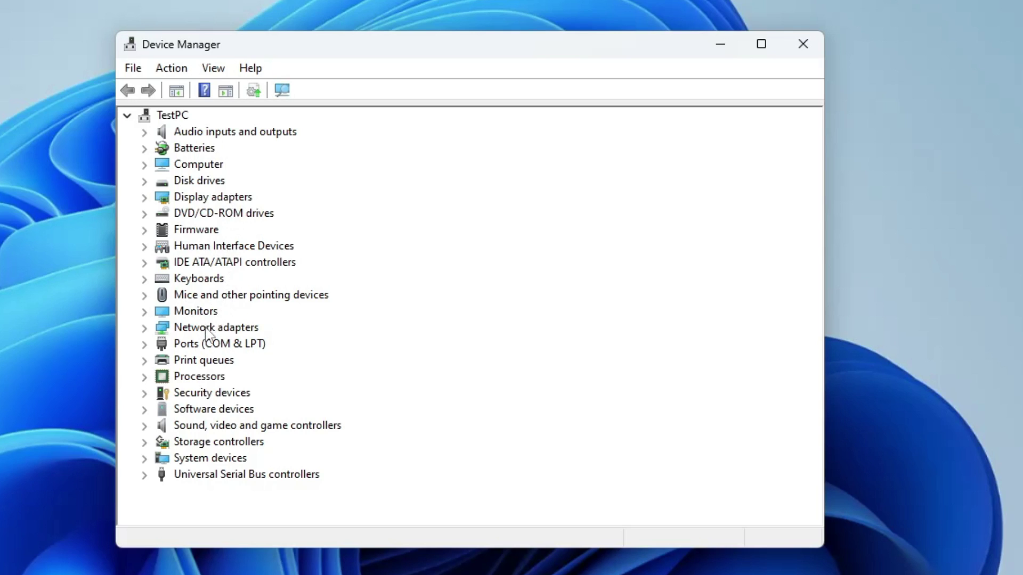
# - Expand Network adapters and show hidden devices to reveal the TP-Link Wireless USB Adapter
pyautogui.doubleClick(206, 329)
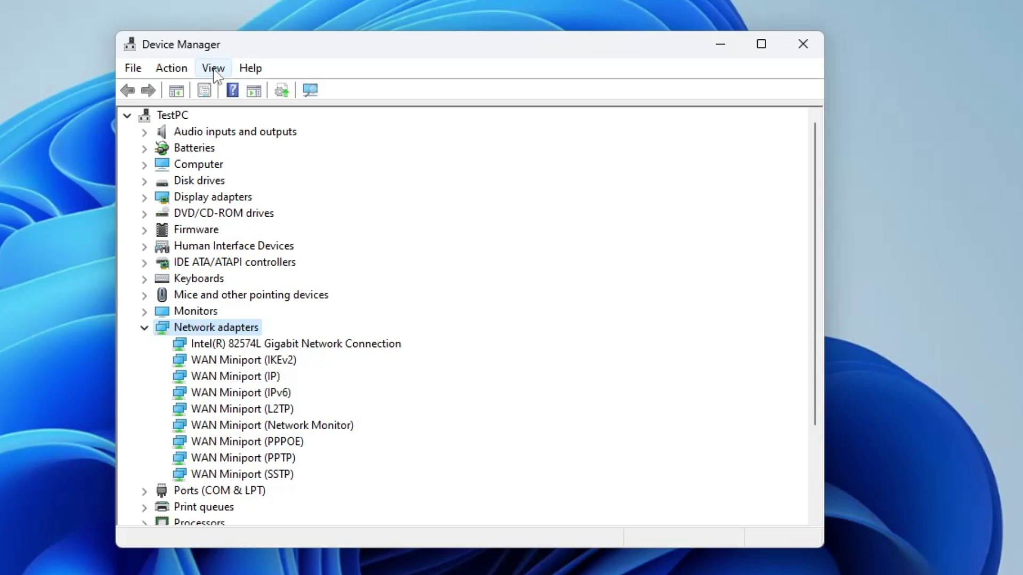
pyautogui.click(214, 69)
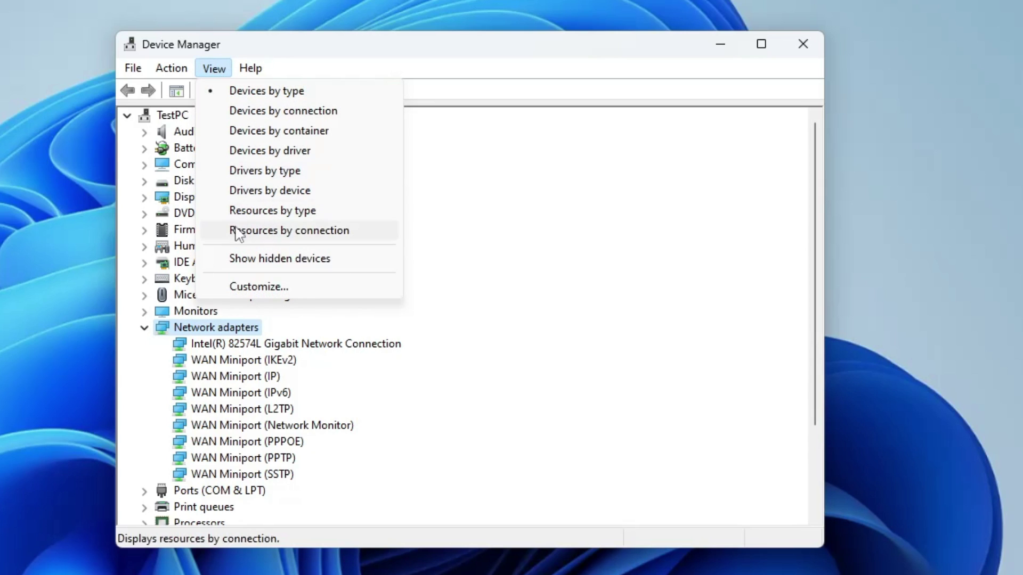
pyautogui.click(238, 260)
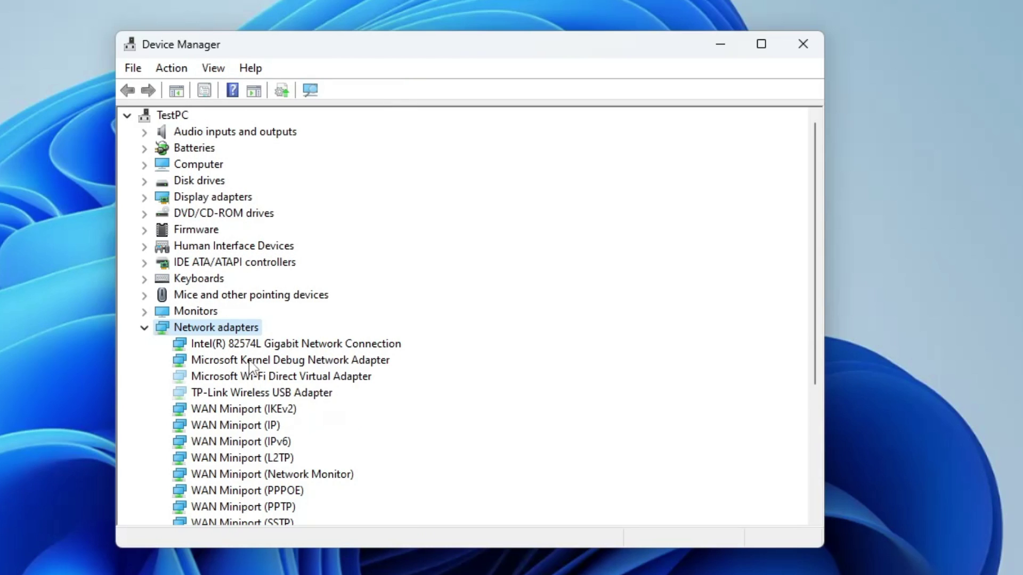
pyautogui.click(206, 395)
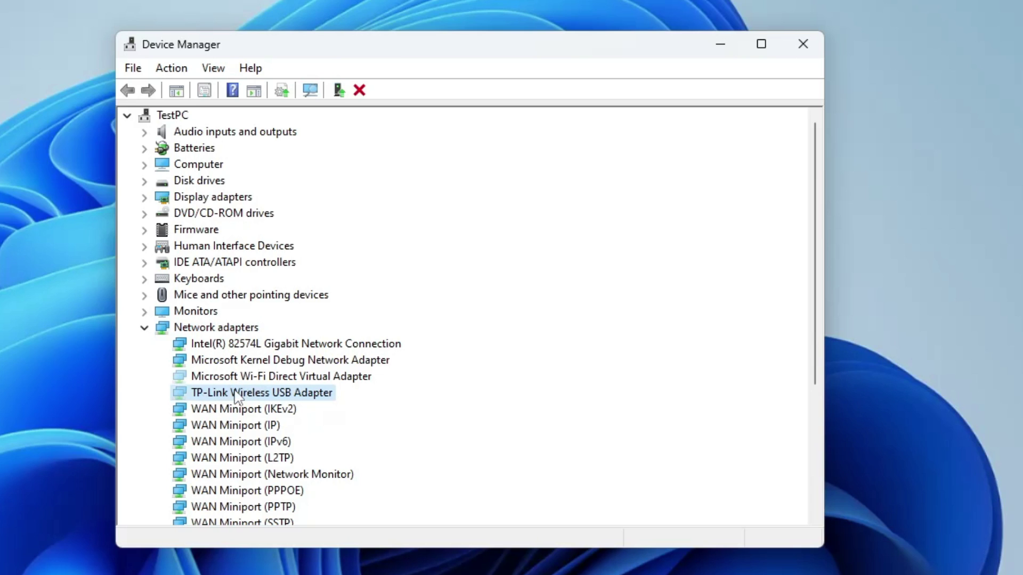
pyautogui.click(212, 329)
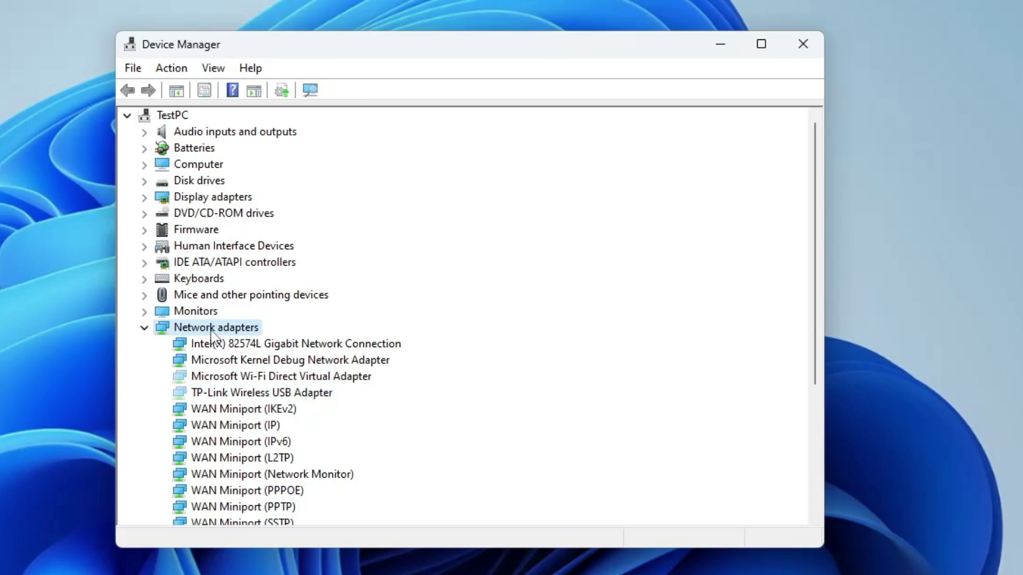
# - Scan for hardware changes, then confirm Quick Settings now shows Wi-Fi as Available
pyautogui.click(172, 69)
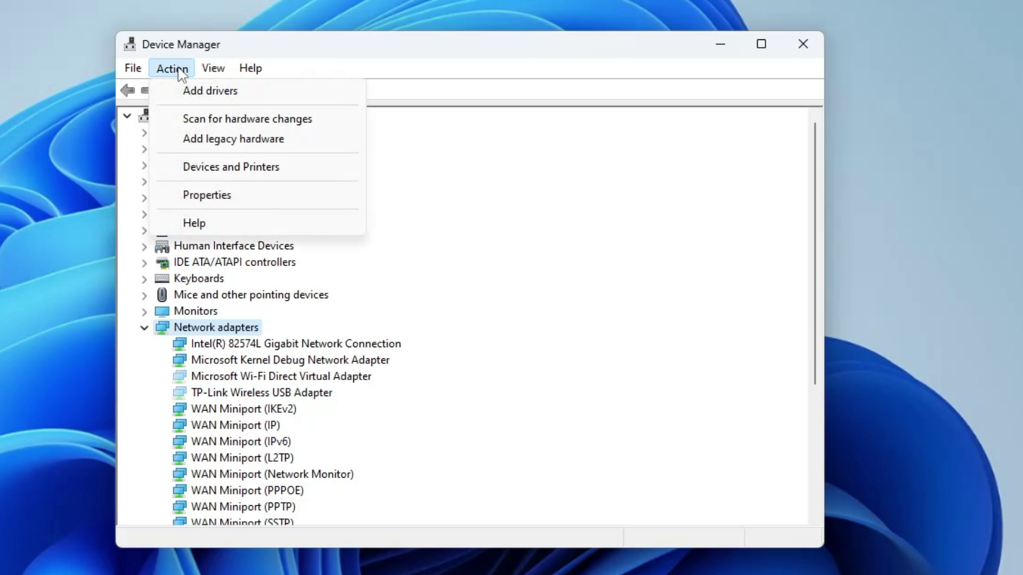
pyautogui.click(185, 120)
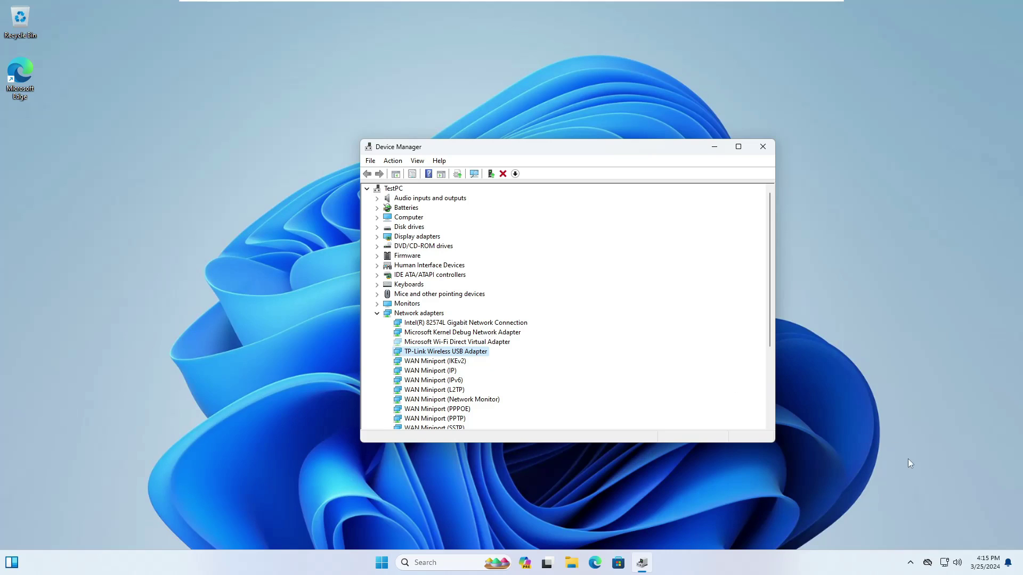
pyautogui.click(946, 565)
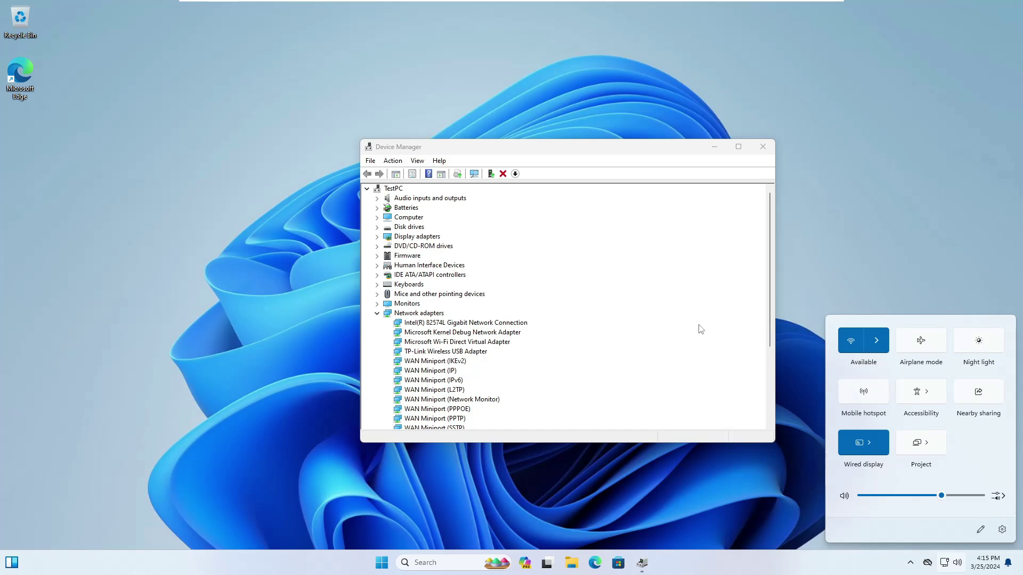
# - Disable the TP-Link Wireless USB Adapter, confirming with Yes, then enable it again
pyautogui.click(489, 353)
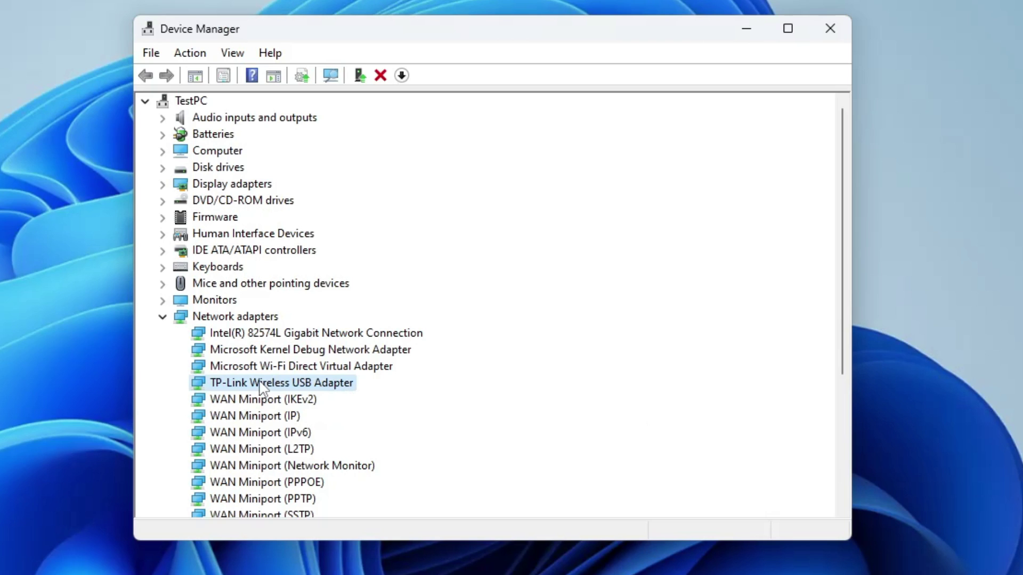
pyautogui.rightClick(260, 387)
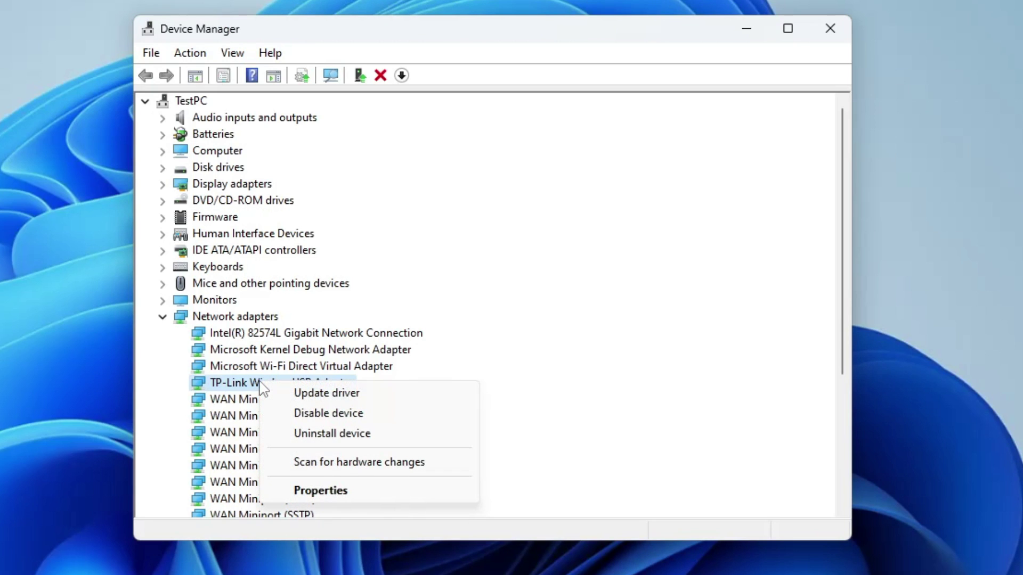
pyautogui.click(308, 414)
pyautogui.click(434, 278)
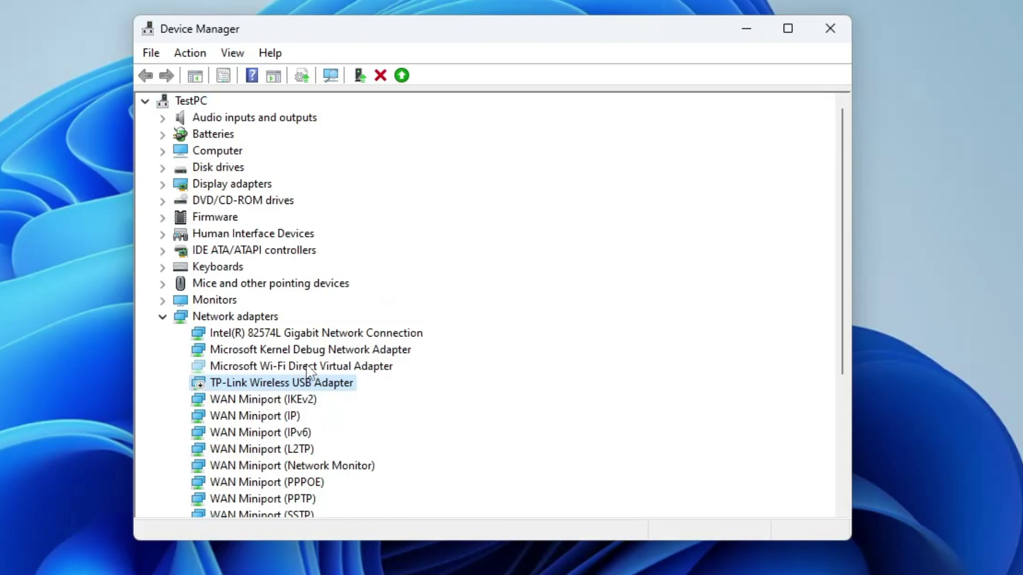
pyautogui.rightClick(276, 385)
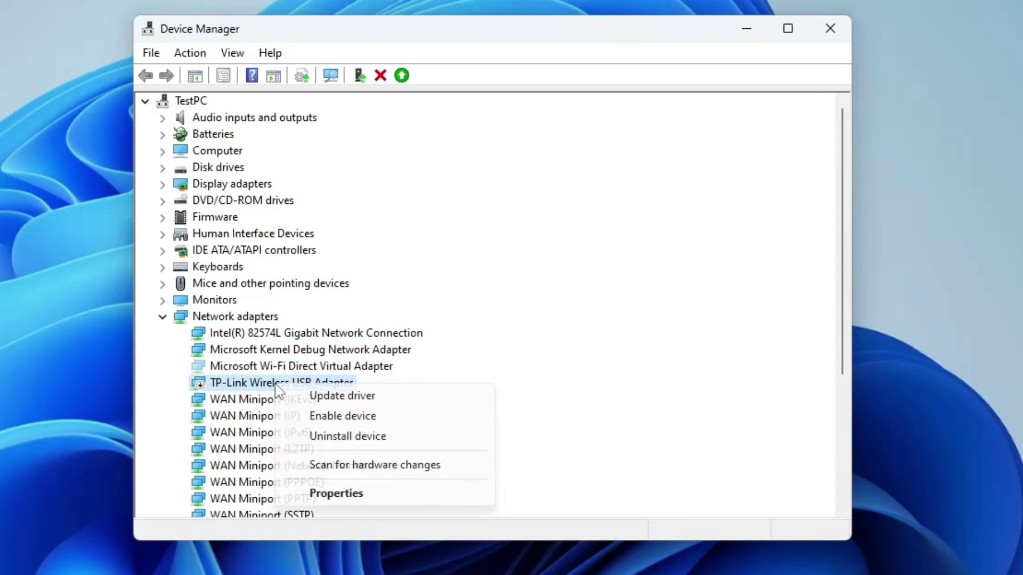
pyautogui.click(375, 421)
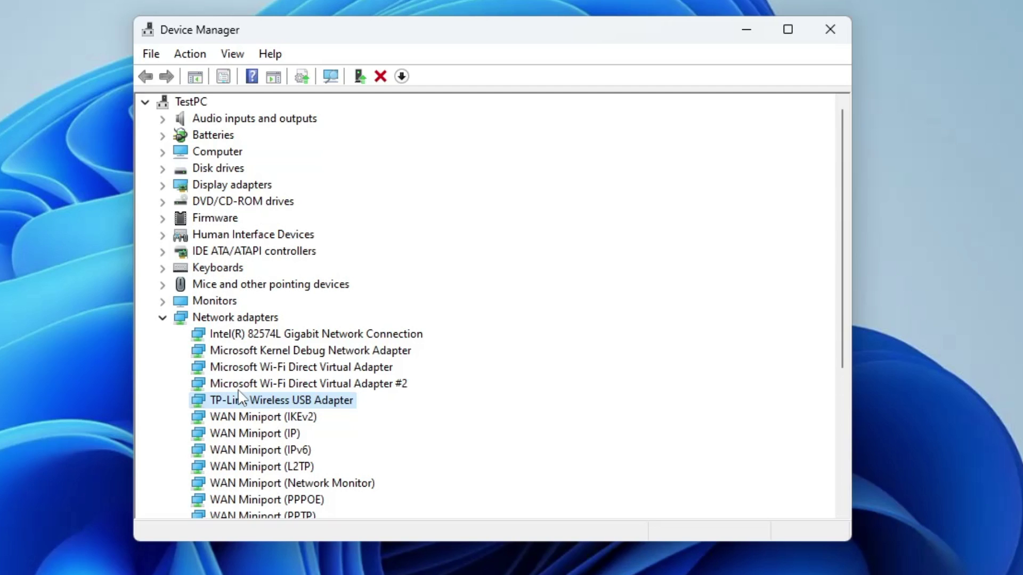
# - Start uninstalling the TP-Link adapter but cancel, then close Device Manager
pyautogui.rightClick(270, 401)
pyautogui.click(333, 449)
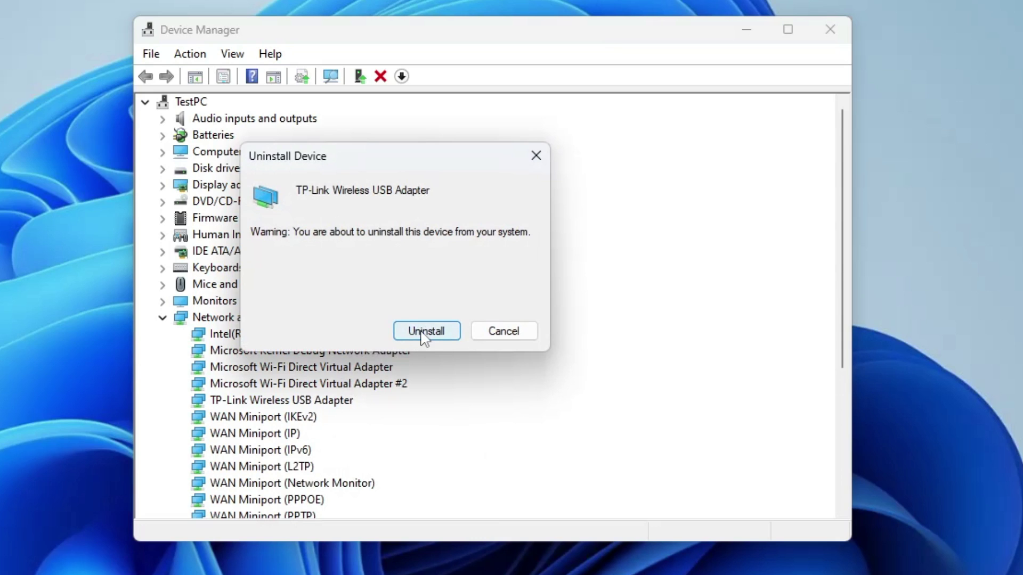
pyautogui.click(498, 335)
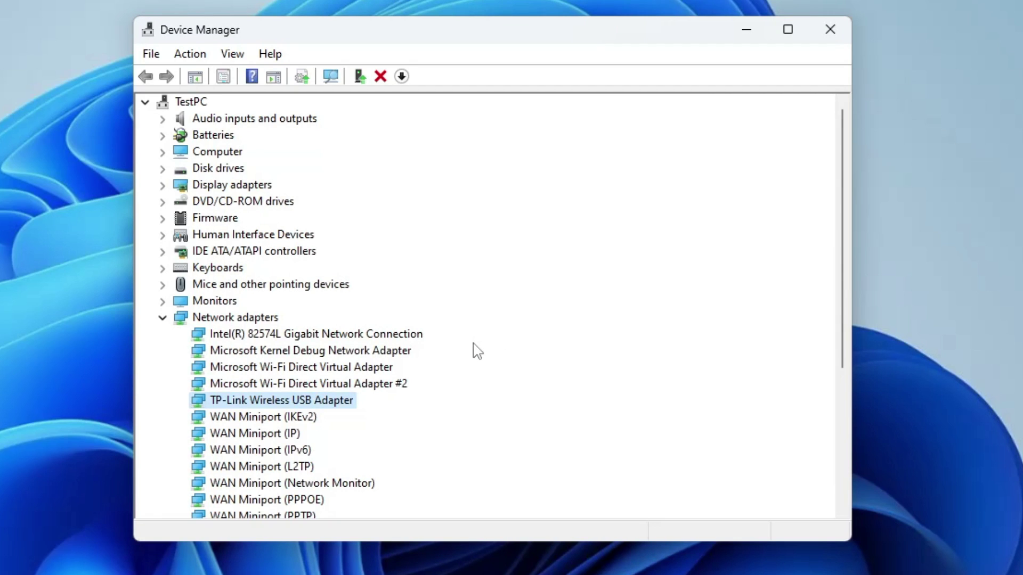
pyautogui.click(830, 29)
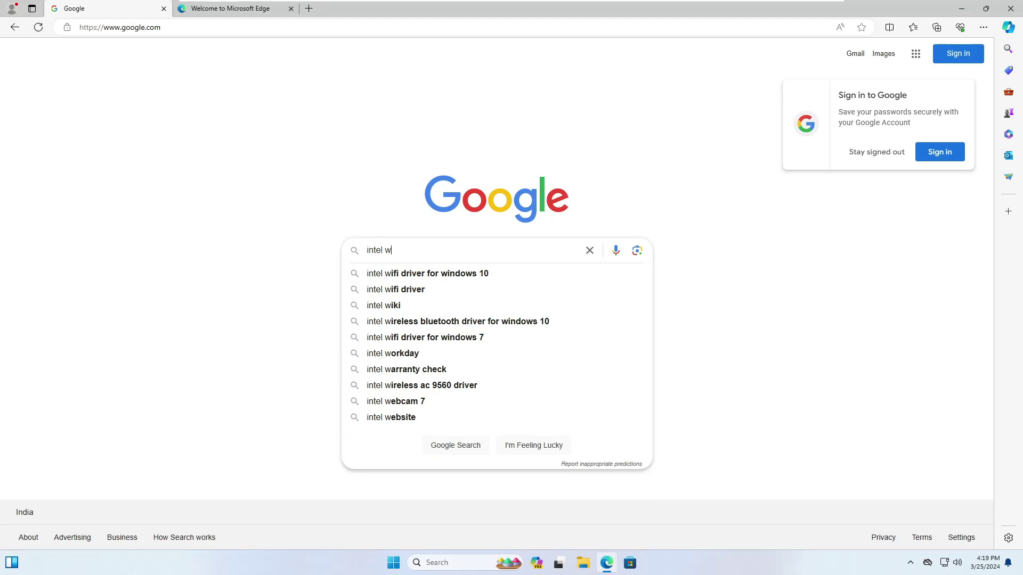
pyautogui.press('BackSpace')
pyautogui.write('wifi drvi')
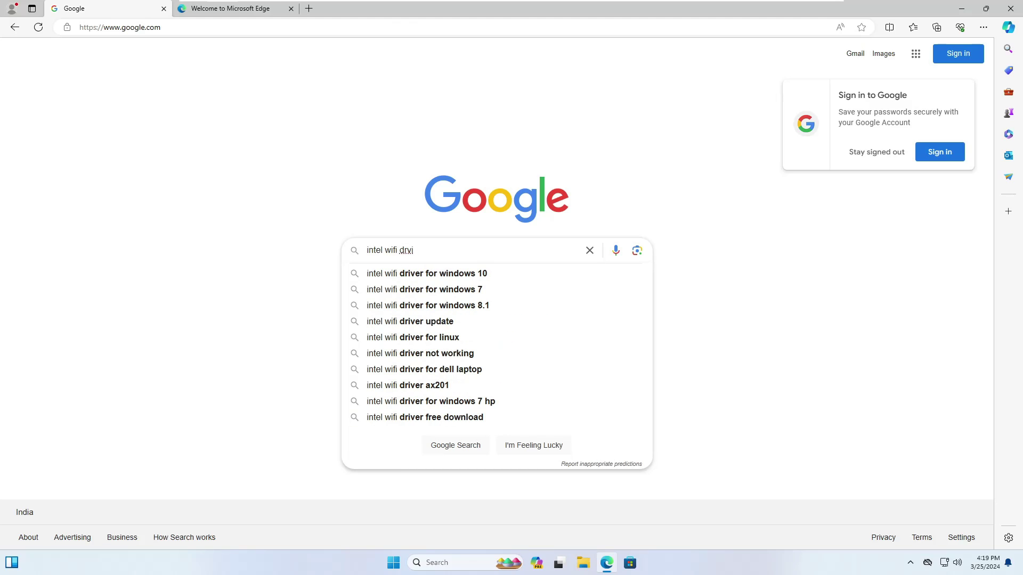
pyautogui.press('Down')
pyautogui.press('BackSpace')
pyautogui.hotkey('ctrl', 'a')
pyautogui.write('t')
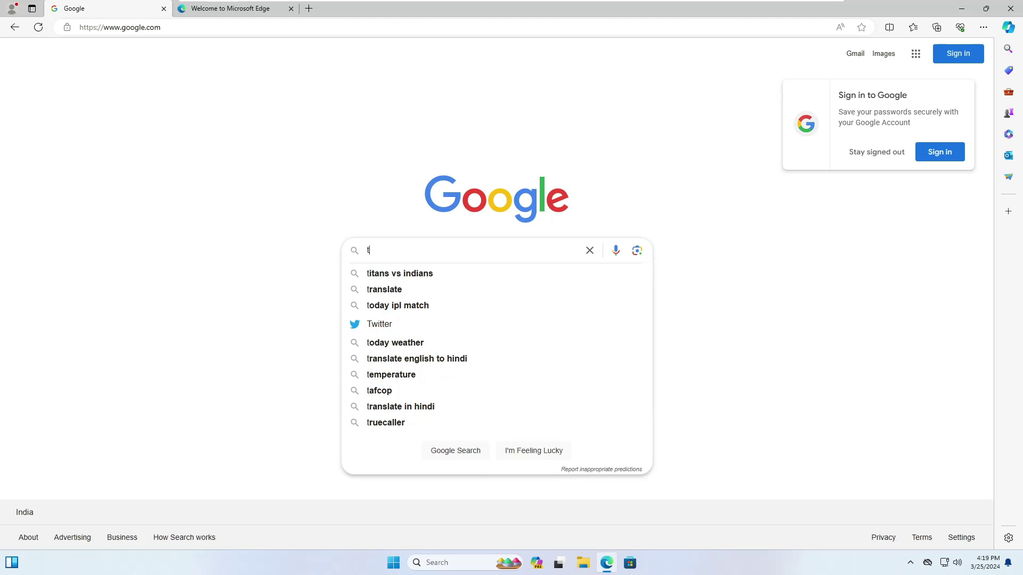
pyautogui.press('BackSpace')
pyautogui.write('tp link')
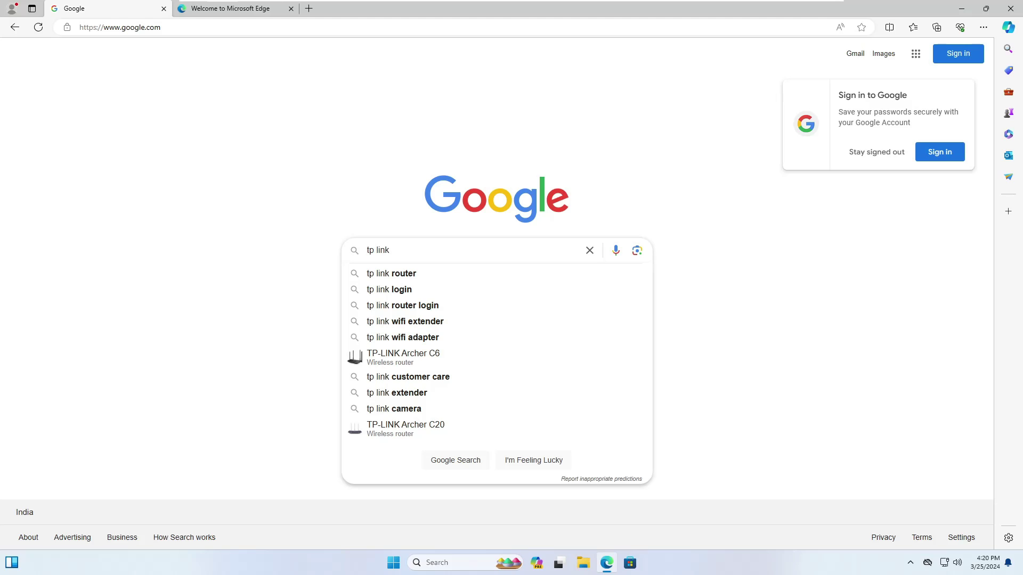
pyautogui.click(1007, 12)
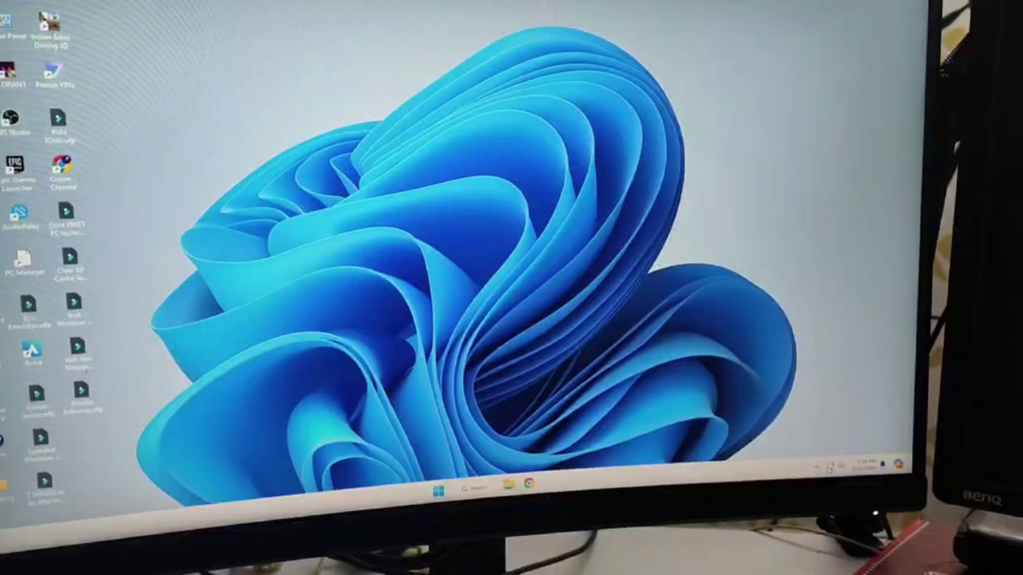
pyautogui.press('super+a')
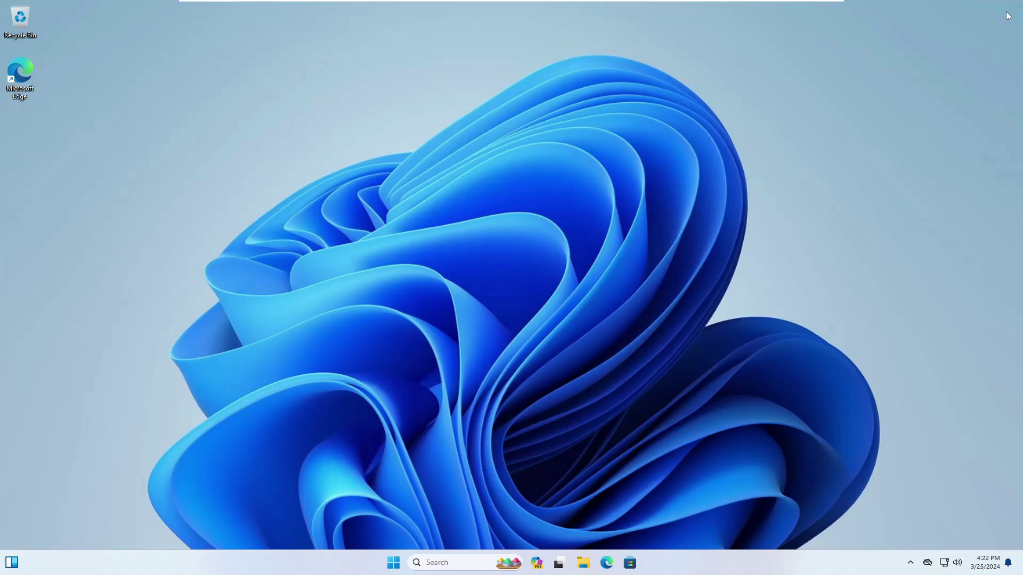